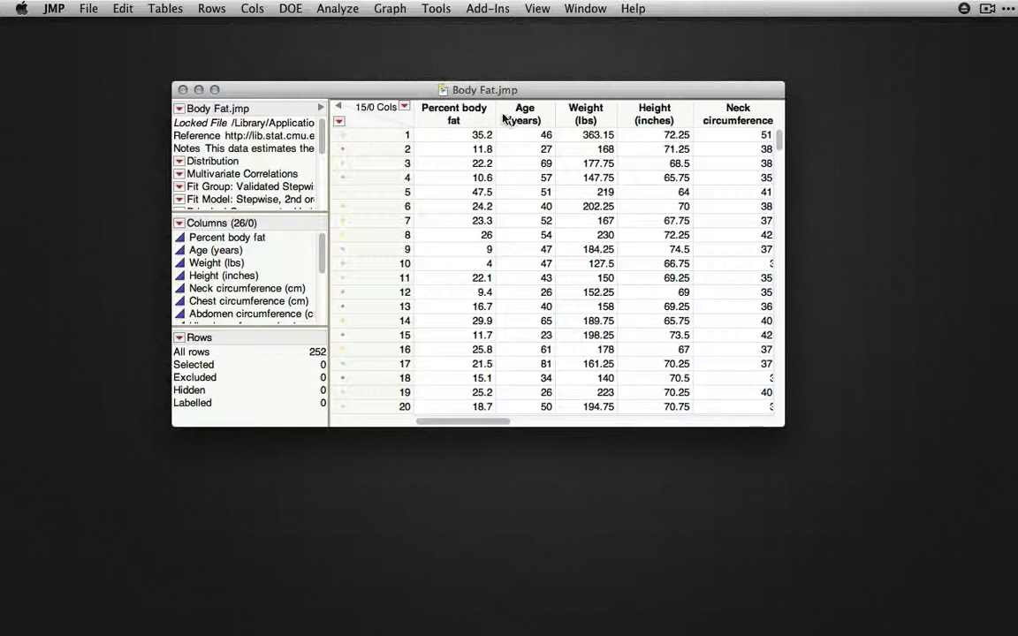
Set up a Fit Model with Percent body fat as Y and Age, Weight, Height and Neck circumference as model effects
{"action": "left_click", "coordinate": [337, 9]}
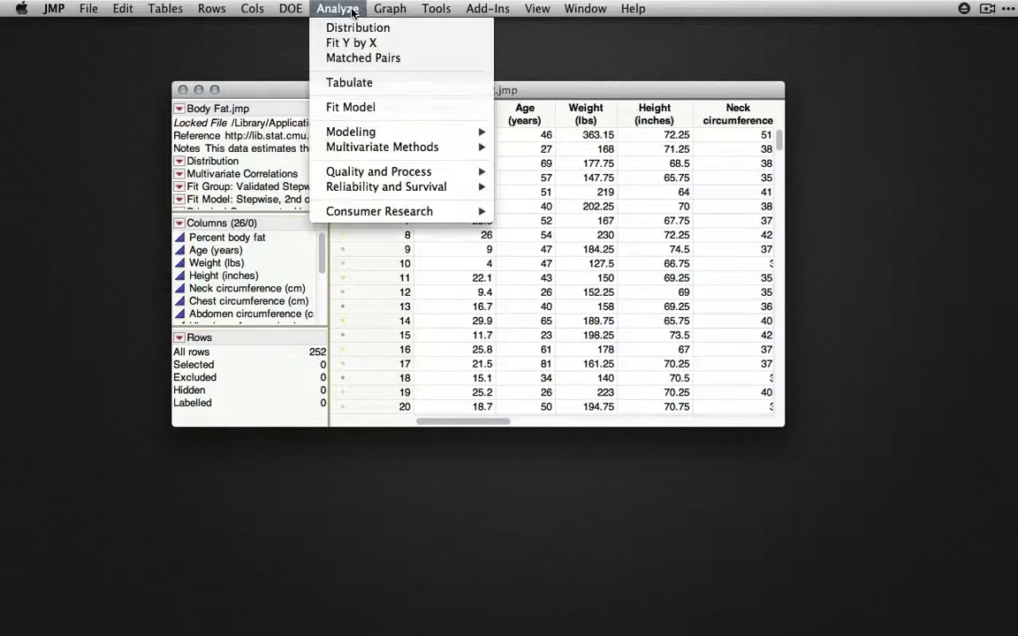
{"action": "left_click", "coordinate": [367, 111]}
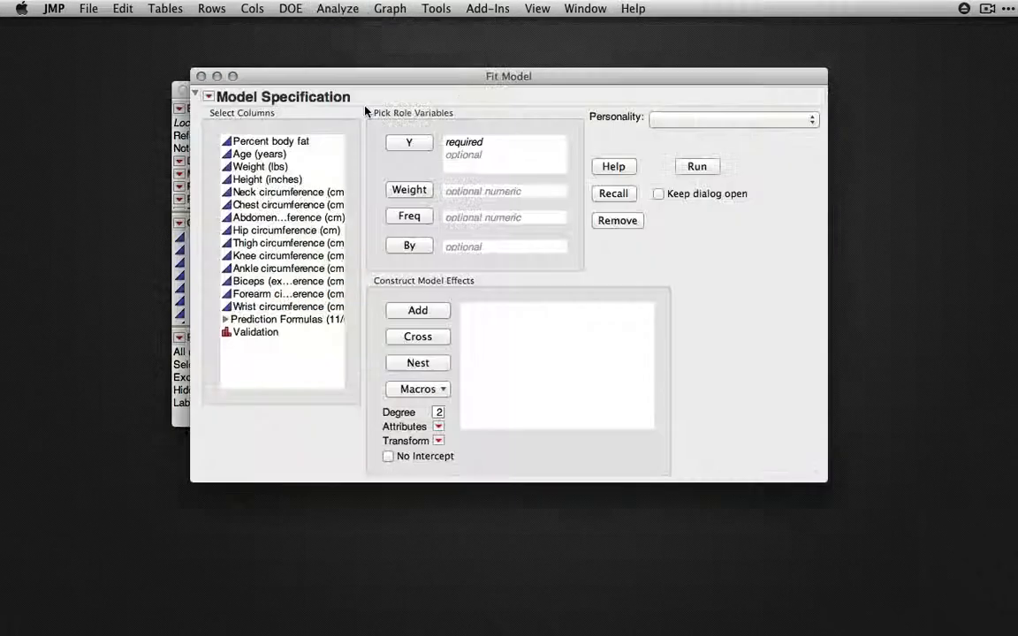
{"action": "left_click", "coordinate": [269, 142]}
{"action": "left_click", "coordinate": [409, 144]}
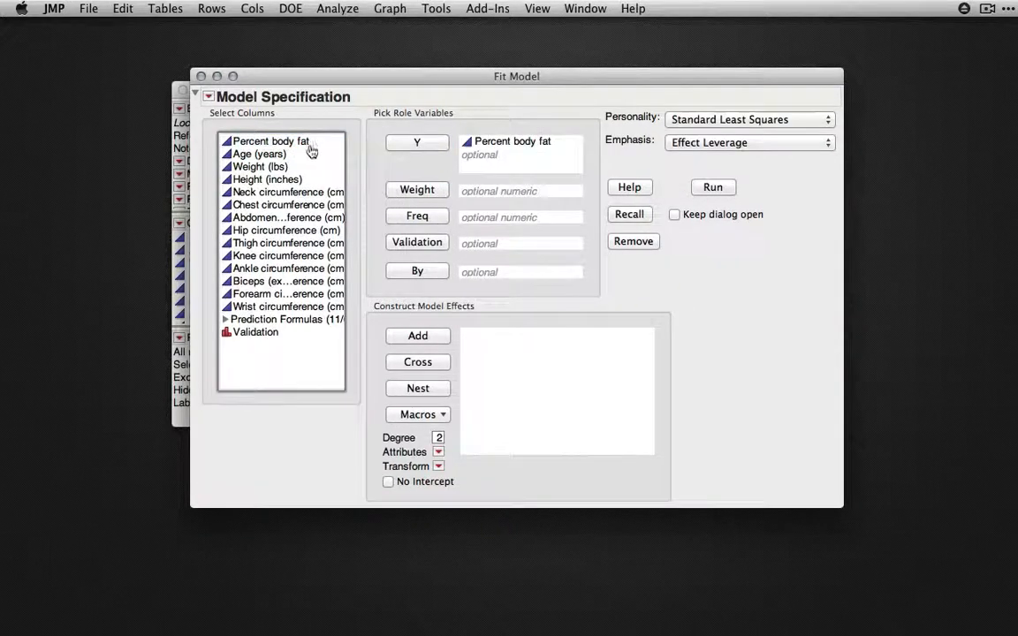
{"action": "left_click_drag", "start_coordinate": [256, 154], "coordinate": [287, 196]}
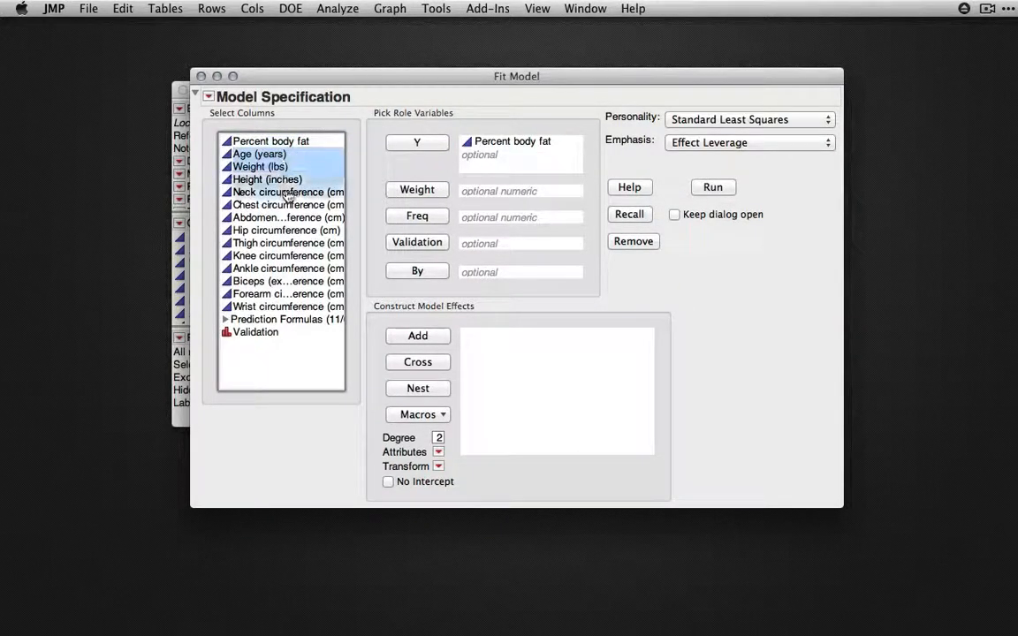
{"action": "left_click", "coordinate": [433, 343]}
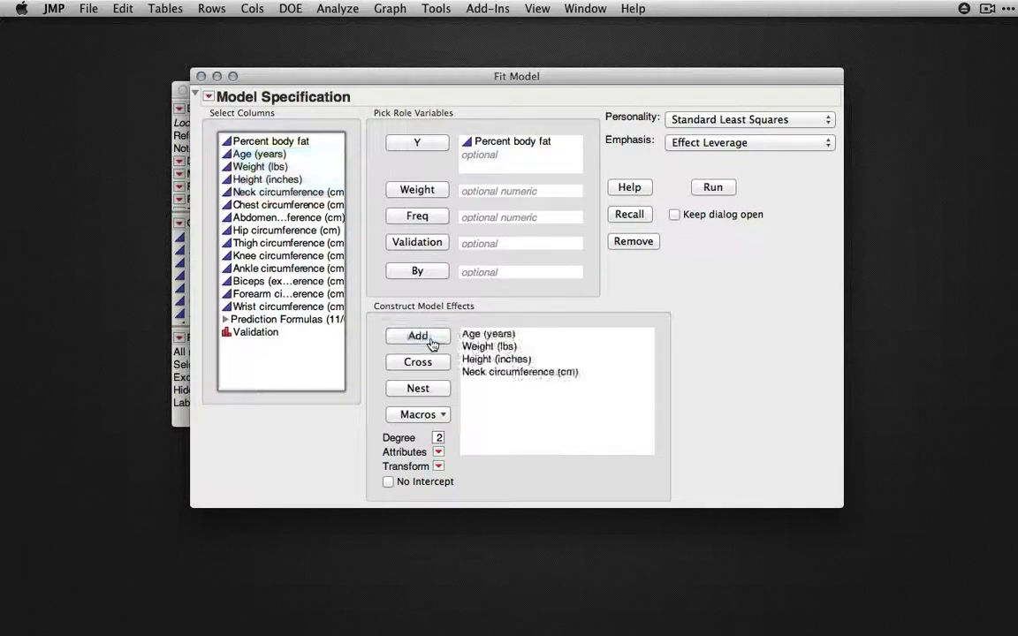
Set the model's personality to Stepwise and run it
{"action": "left_click", "coordinate": [727, 121]}
{"action": "left_click", "coordinate": [727, 136]}
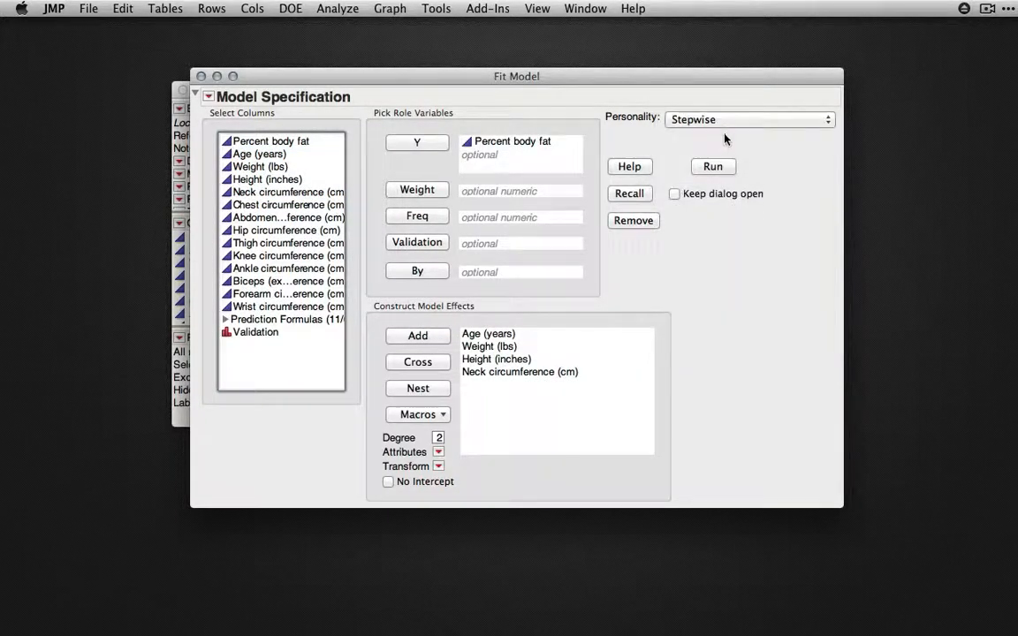
{"action": "left_click", "coordinate": [721, 167]}
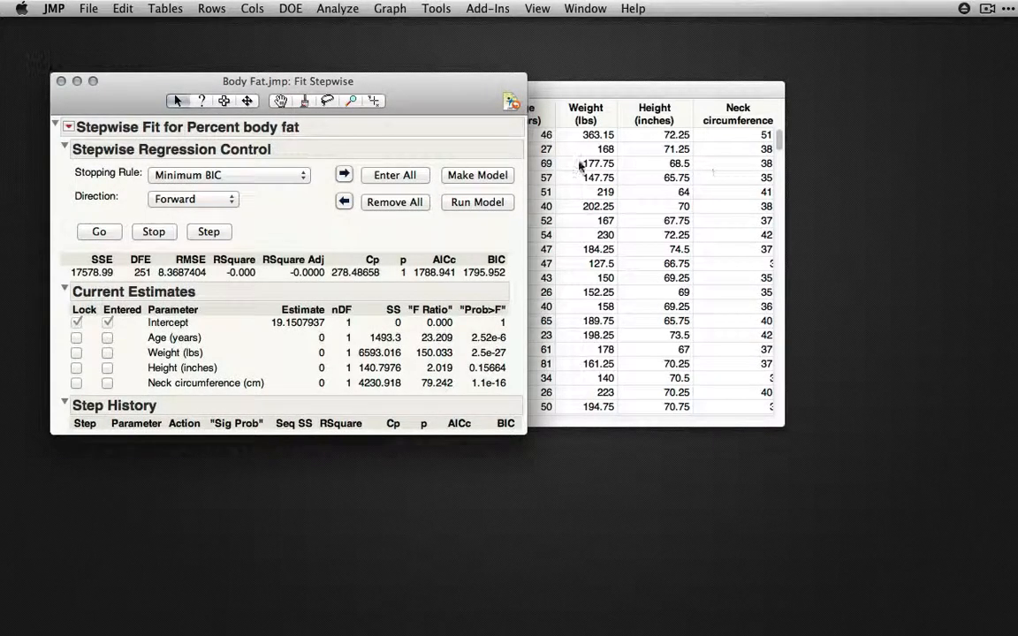
Fit all possible models with at most 4 terms, showing the 4 best models, and select the Weight (lbs) single-term model
{"action": "left_click", "coordinate": [68, 126]}
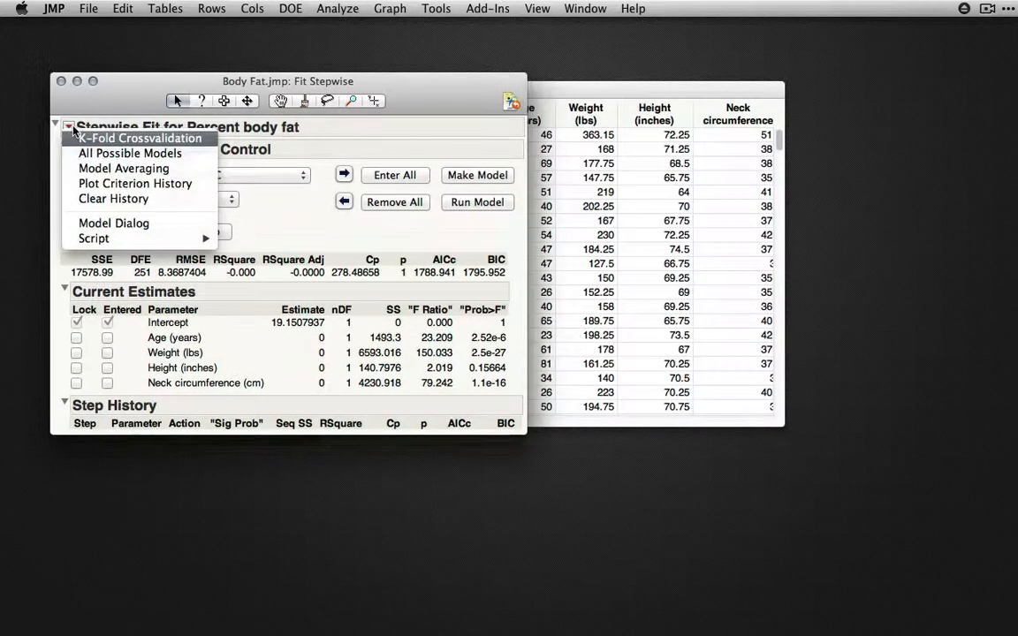
{"action": "left_click", "coordinate": [81, 154]}
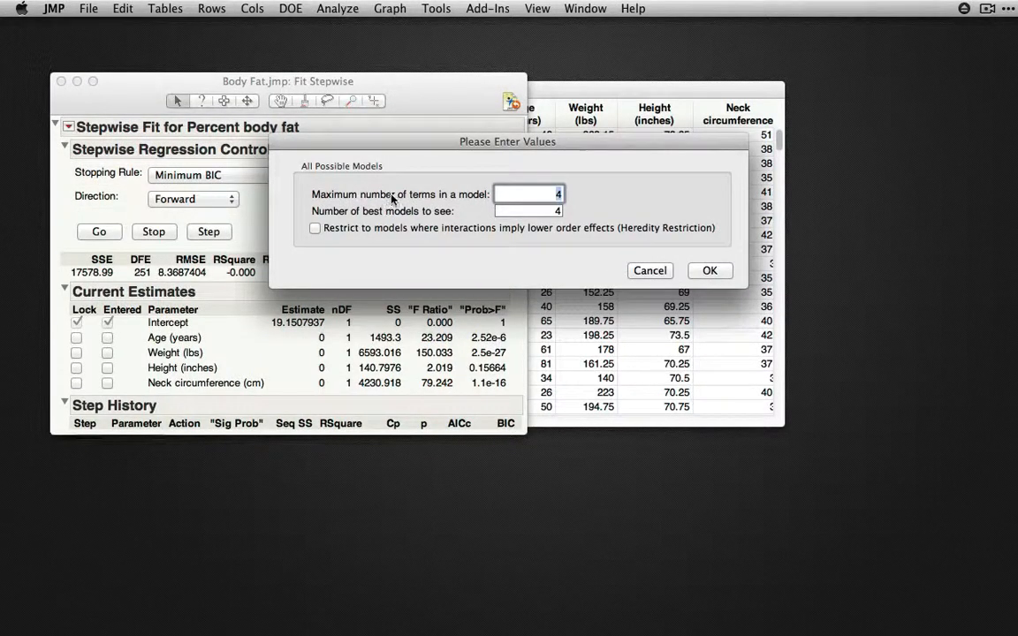
{"action": "left_click", "coordinate": [714, 273]}
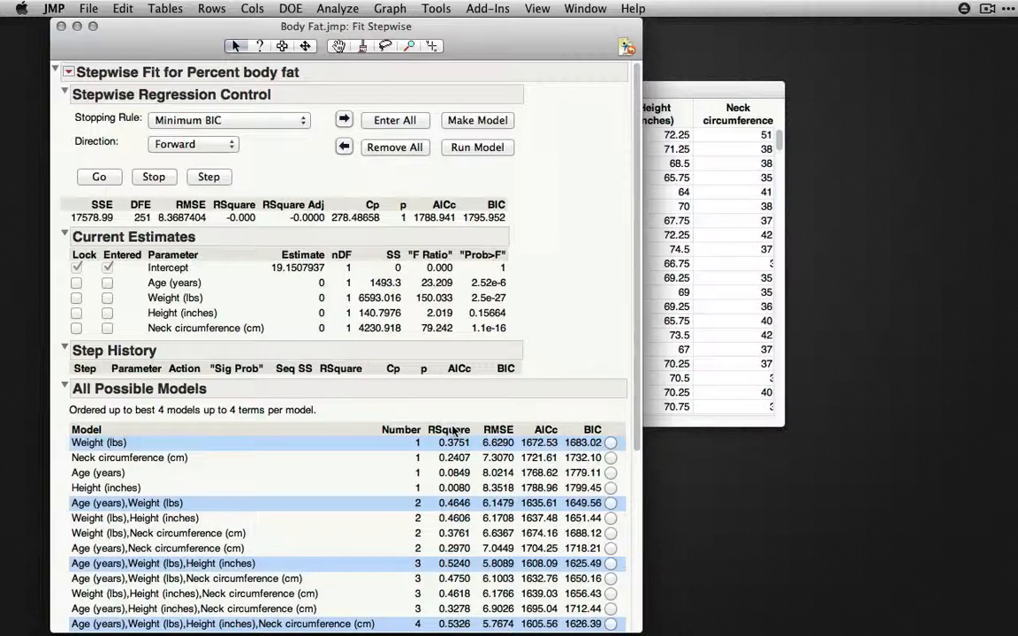
{"action": "left_click", "coordinate": [610, 444]}
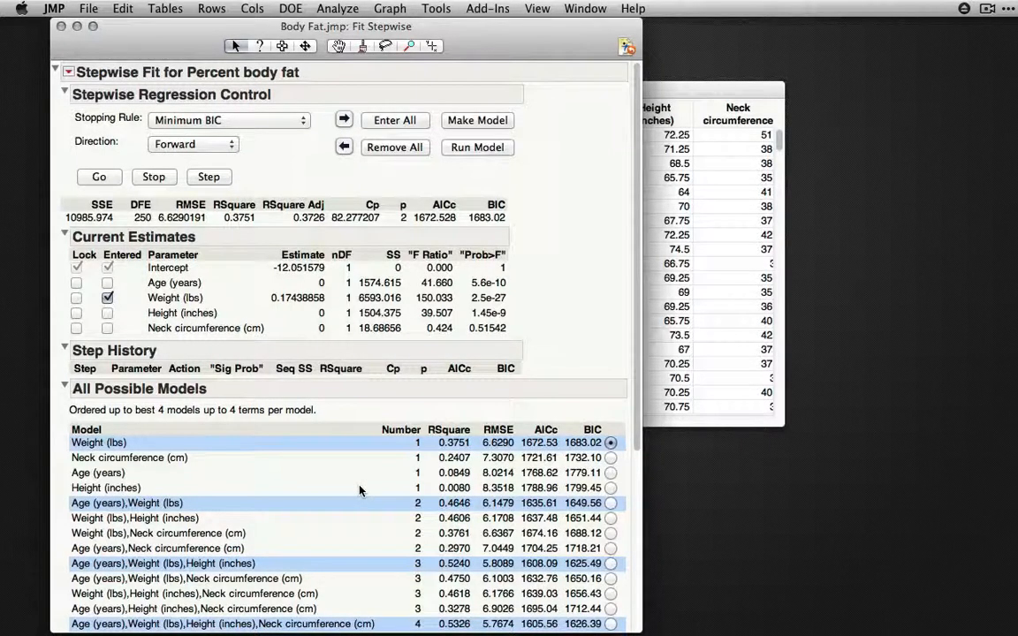
Make the All Possible Models results into a data table and widen its window to show all columns
{"action": "right_click", "coordinate": [336, 486]}
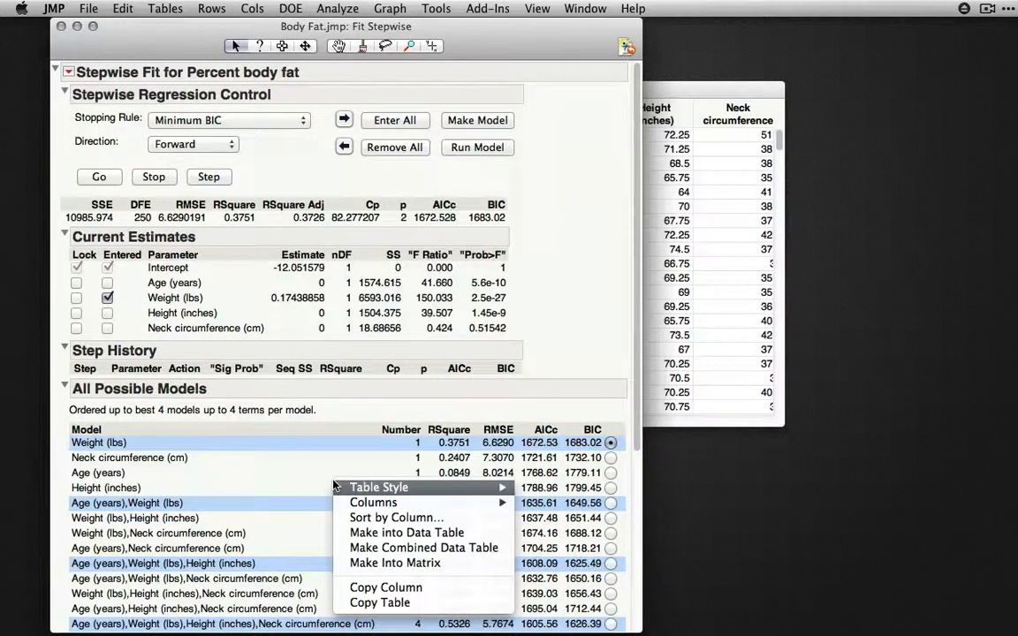
{"action": "left_click", "coordinate": [403, 532]}
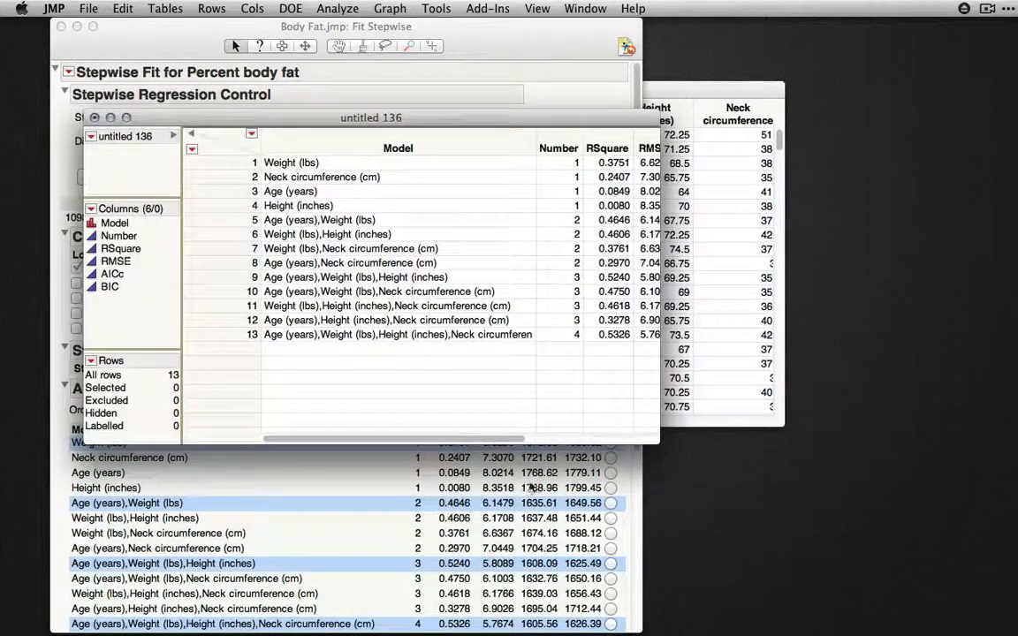
{"action": "left_click_drag", "start_coordinate": [658, 442], "coordinate": [923, 426]}
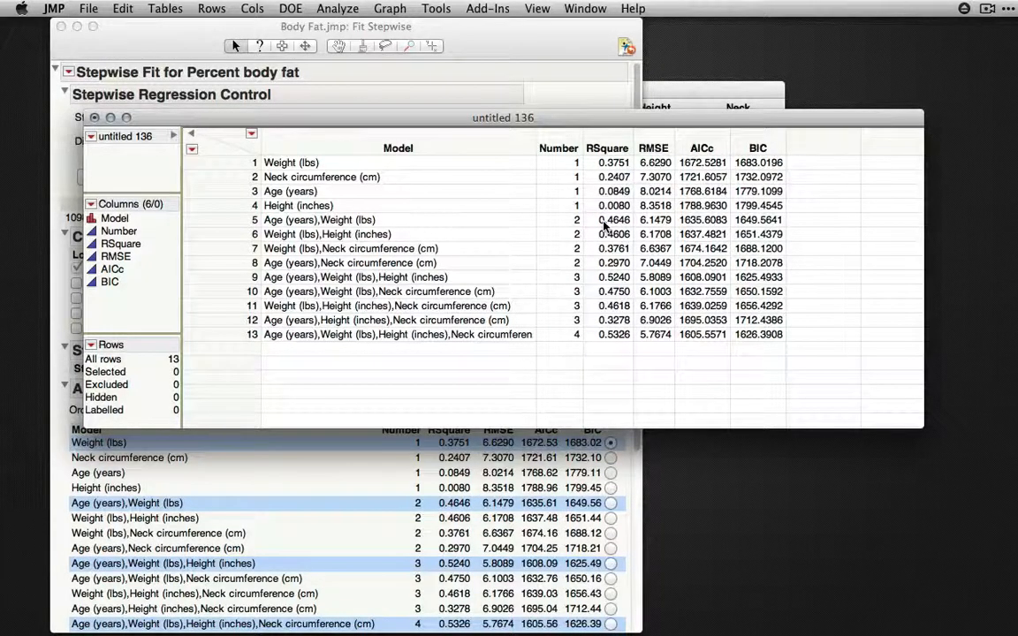
Add a new column after BIC in the results table and name it Adjusted R2
{"action": "double_click", "coordinate": [815, 148]}
{"action": "left_click", "coordinate": [817, 149]}
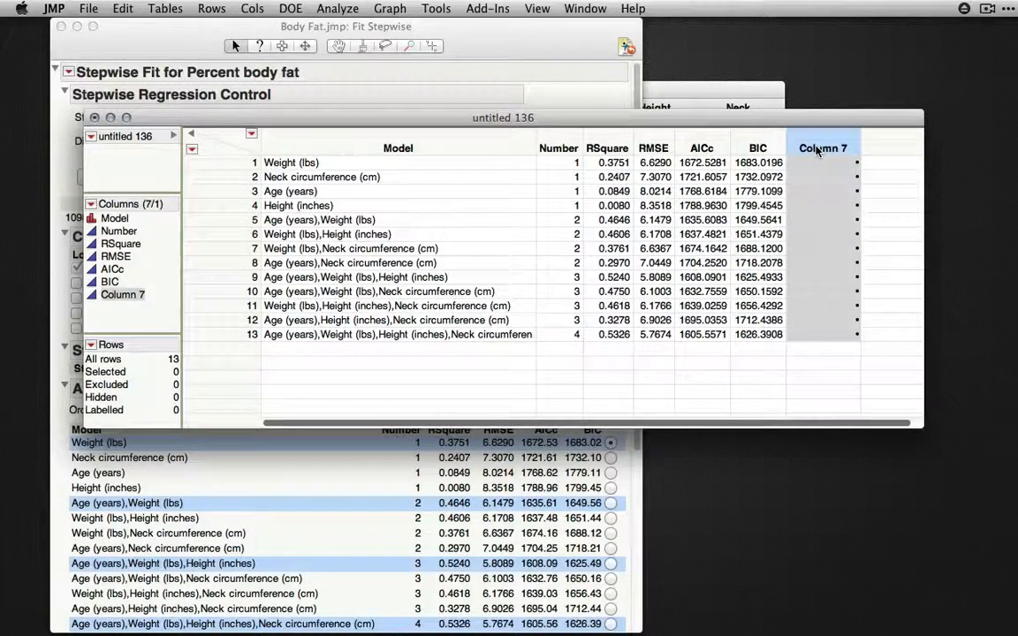
{"action": "left_click", "coordinate": [817, 149]}
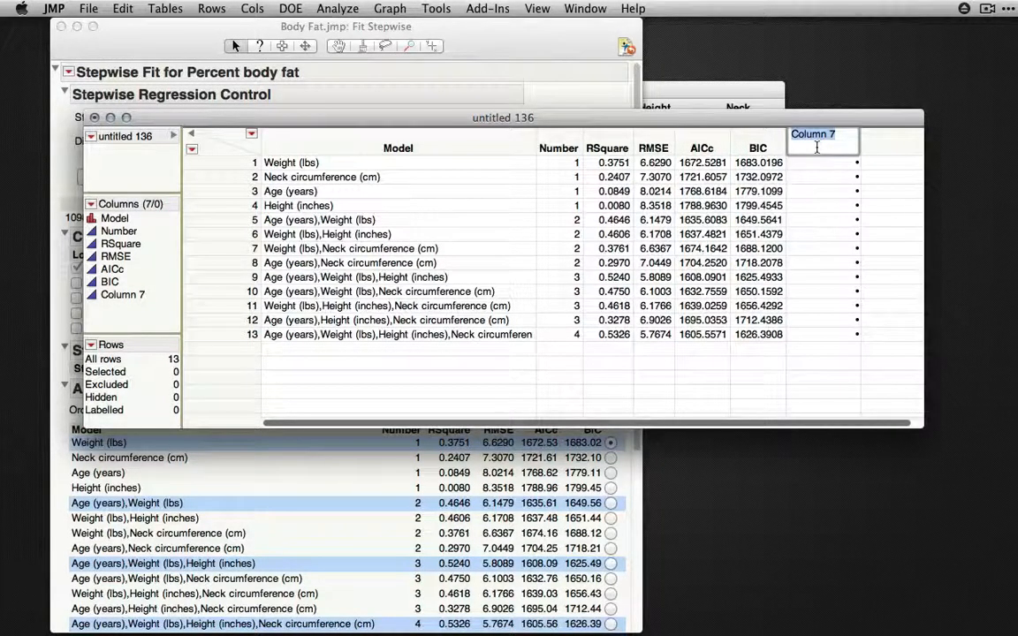
{"action": "type", "text": "Adjusted R2"}
{"action": "key", "text": "Return"}
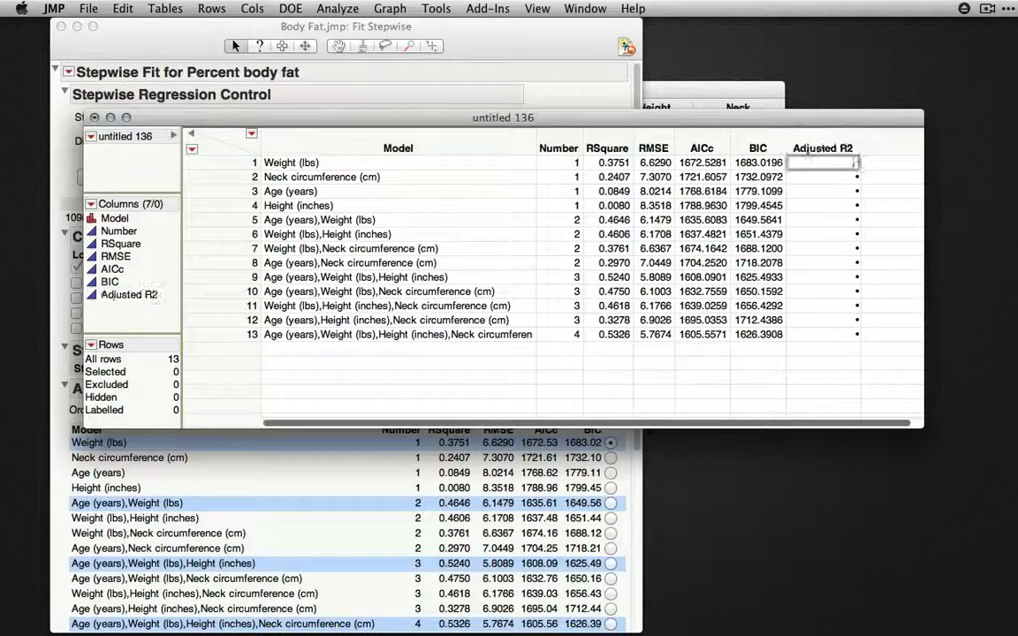
Open the formula editor for the Adjusted R2 column and arrange it beside the reference image of the adjusted R-squared formula
{"action": "right_click", "coordinate": [841, 150]}
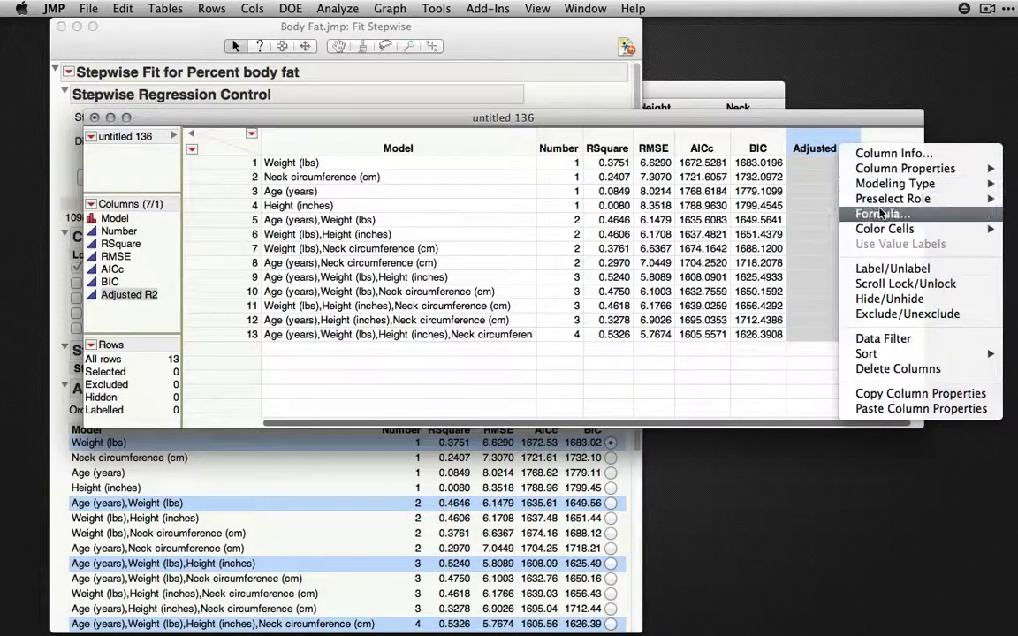
{"action": "left_click", "coordinate": [855, 214]}
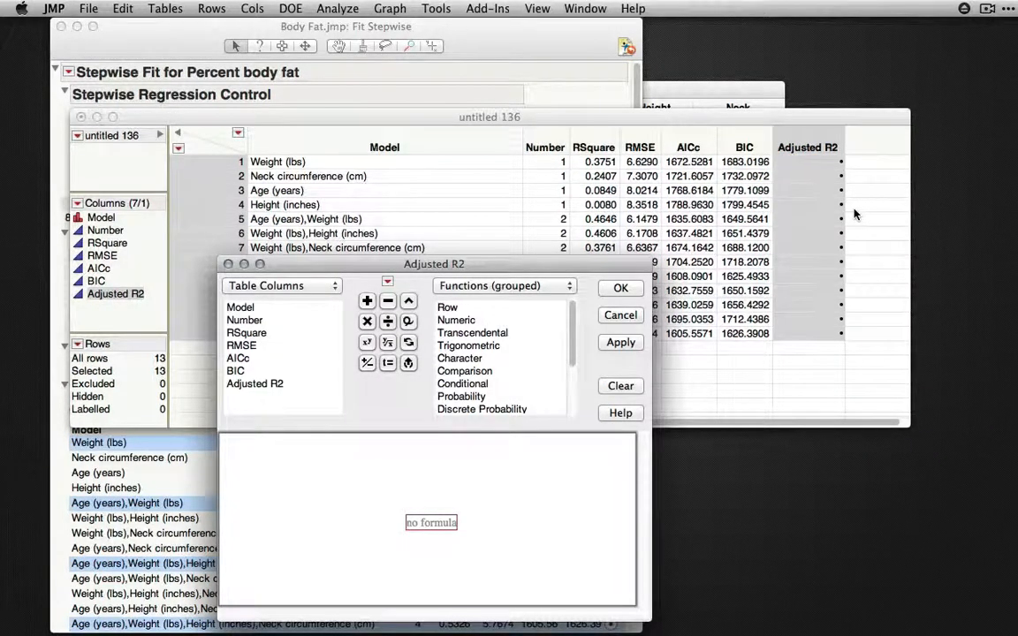
{"action": "left_click_drag", "start_coordinate": [858, 1], "coordinate": [819, 285]}
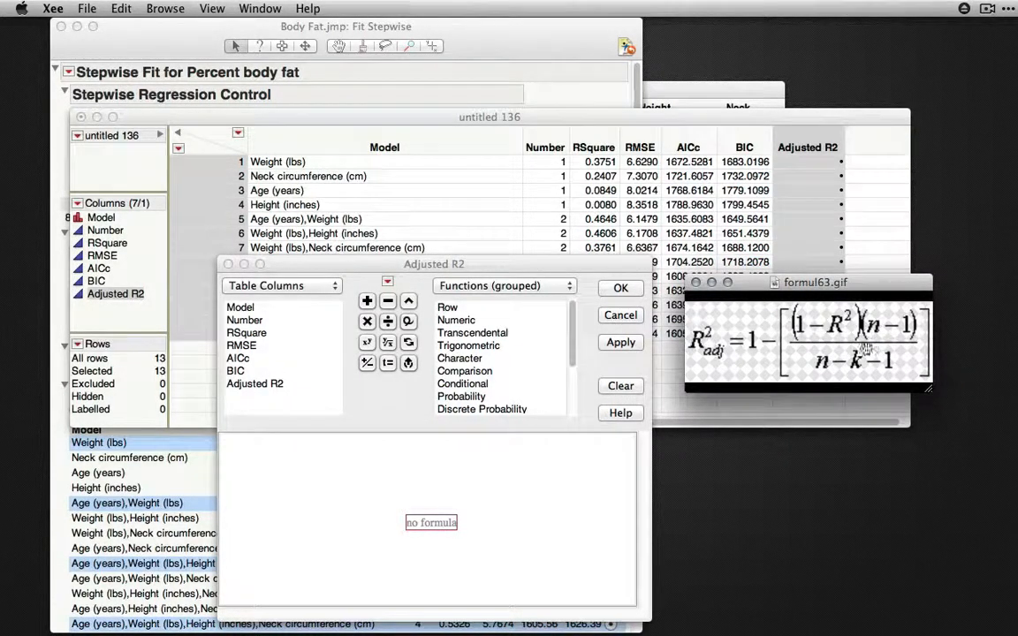
{"action": "left_click_drag", "start_coordinate": [606, 270], "coordinate": [620, 119]}
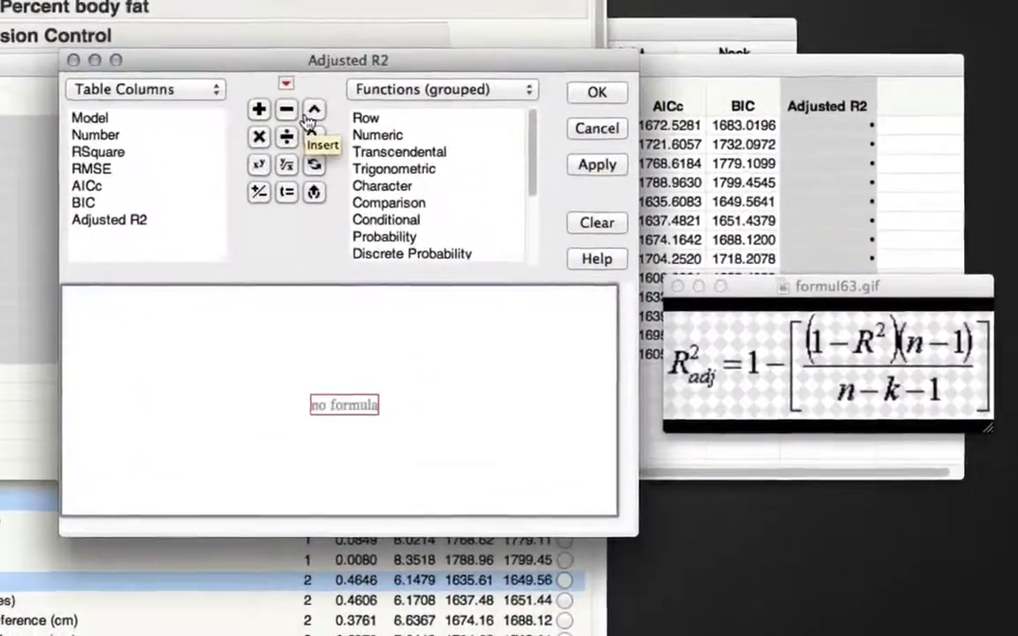
Build the formula as 1 minus a fraction with 1 - RSquare as the numerator, leaving the denominator empty
{"action": "type", "text": "1"}
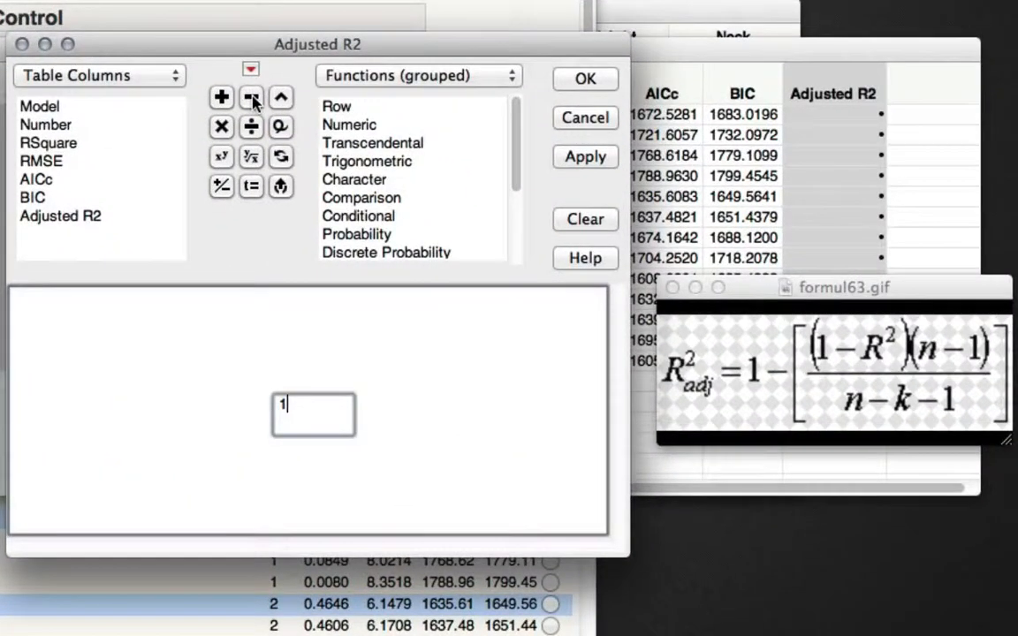
{"action": "left_click", "coordinate": [251, 98]}
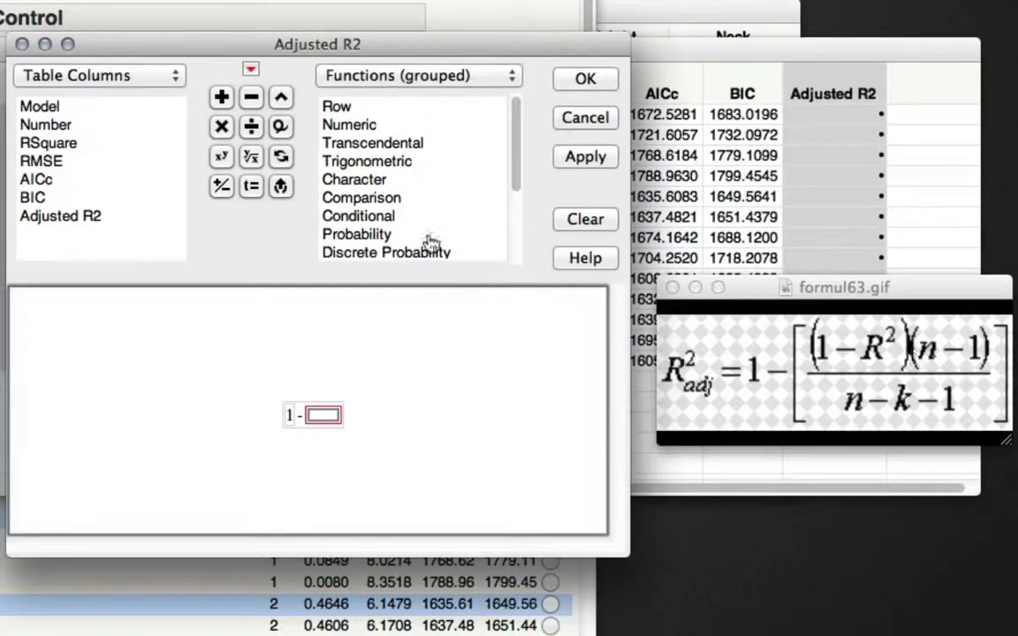
{"action": "left_click", "coordinate": [251, 127]}
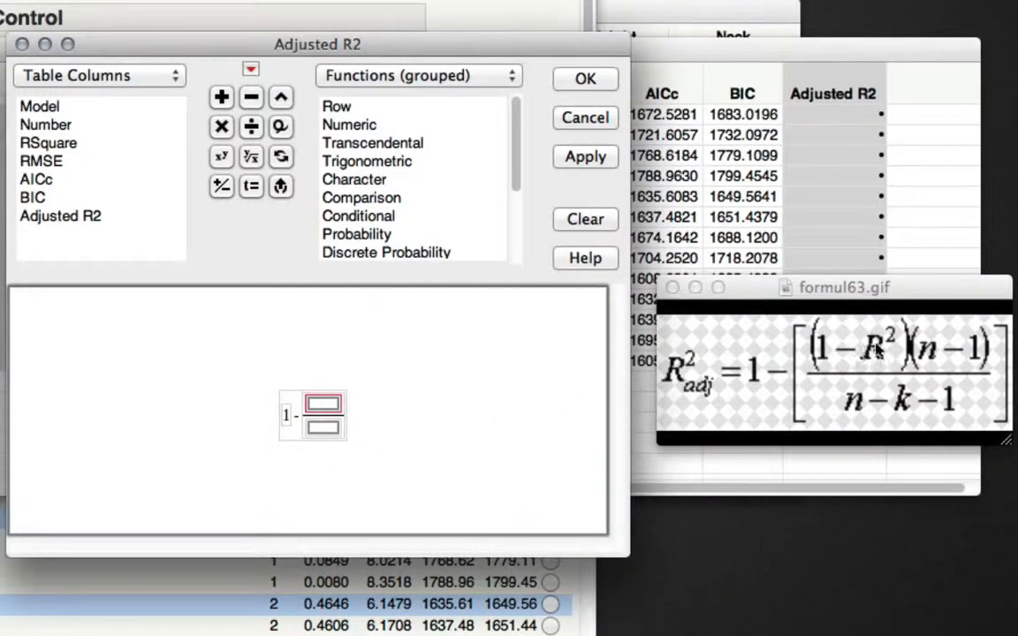
{"action": "type", "text": "1"}
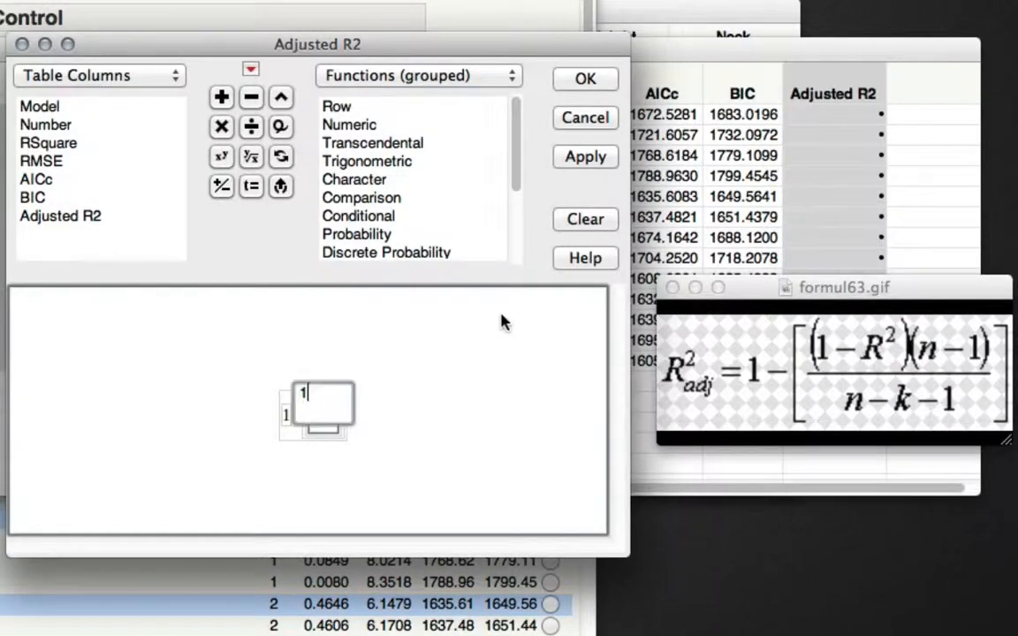
{"action": "left_click", "coordinate": [251, 99]}
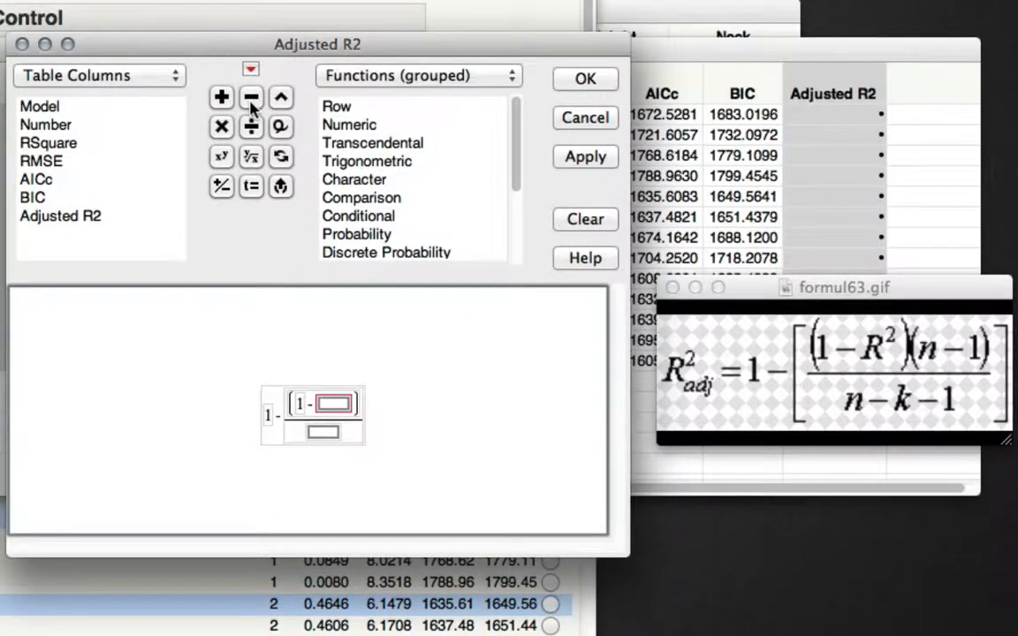
{"action": "left_click", "coordinate": [51, 146]}
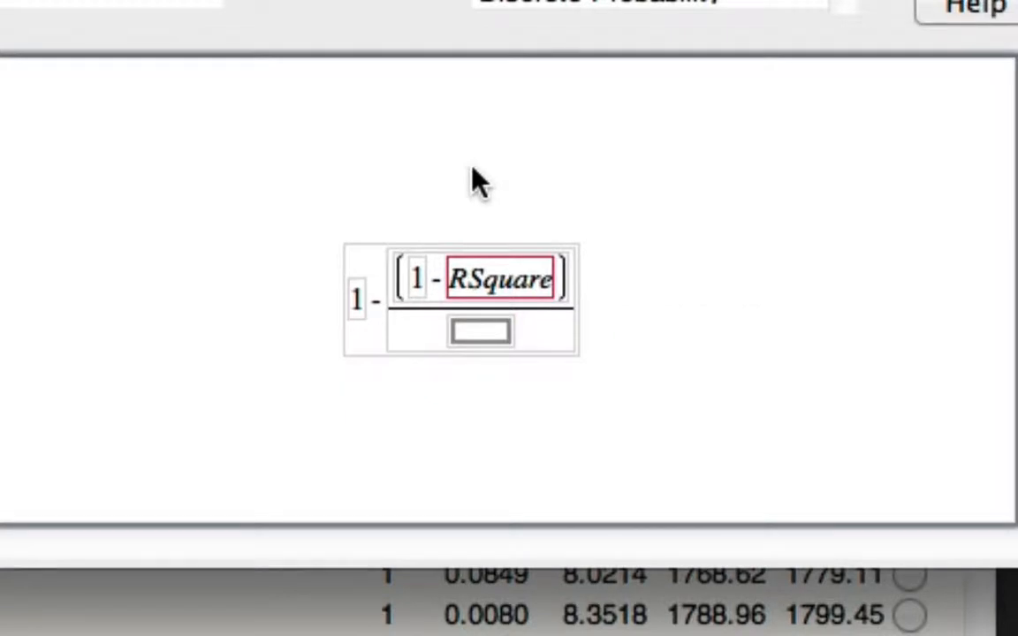
Select the whole 1 - RSquare term in the numerator and multiply it by 252 - 1
{"action": "key", "text": "Up"}
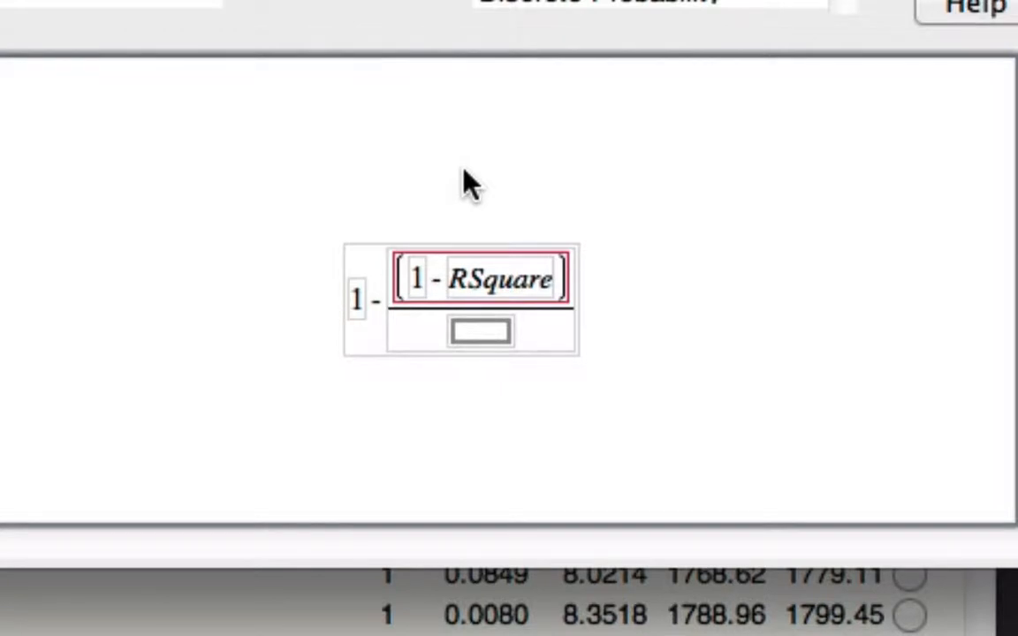
{"action": "key", "text": "Down"}
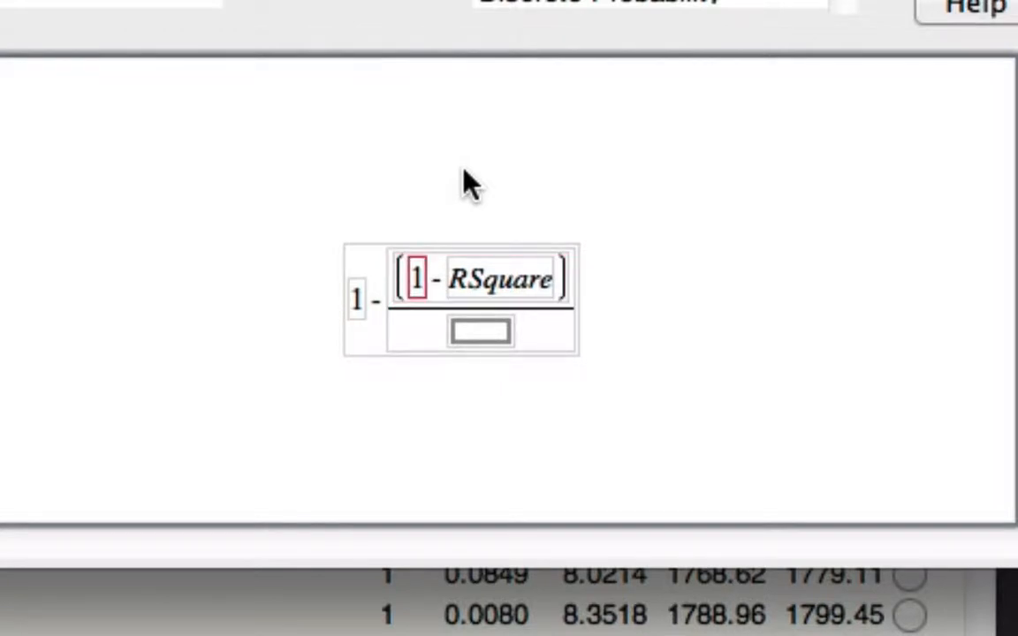
{"action": "key", "text": "Up"}
{"action": "key", "text": "Up"}
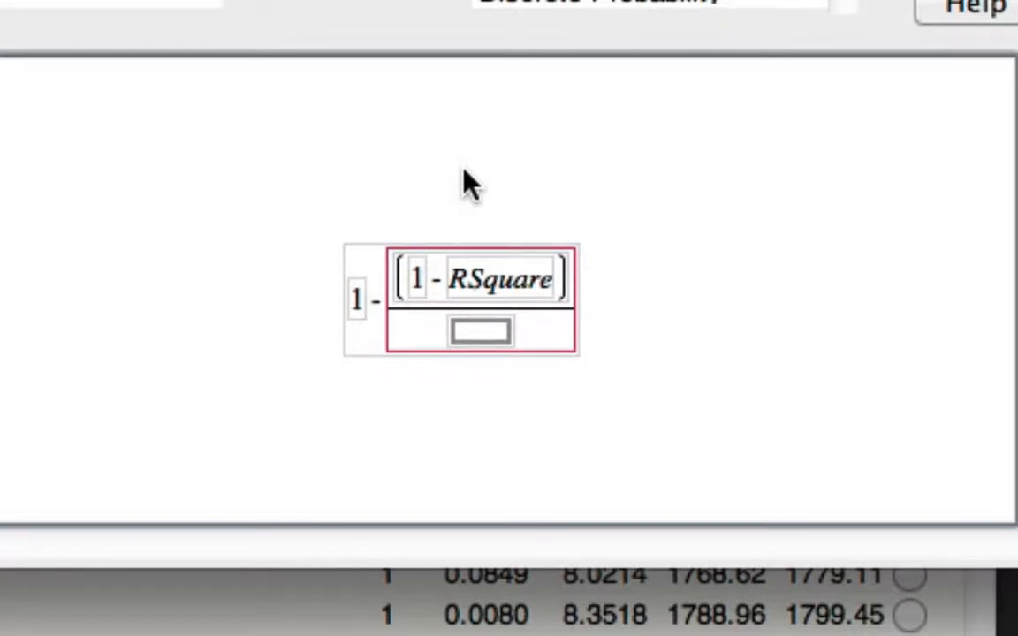
{"action": "key", "text": "Down"}
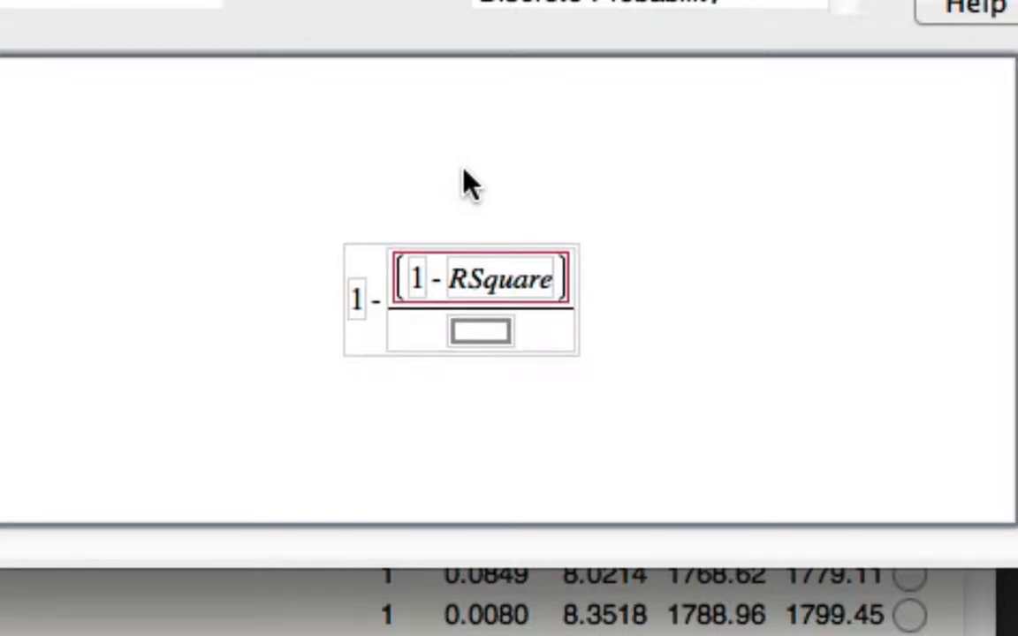
{"action": "key", "text": "Down"}
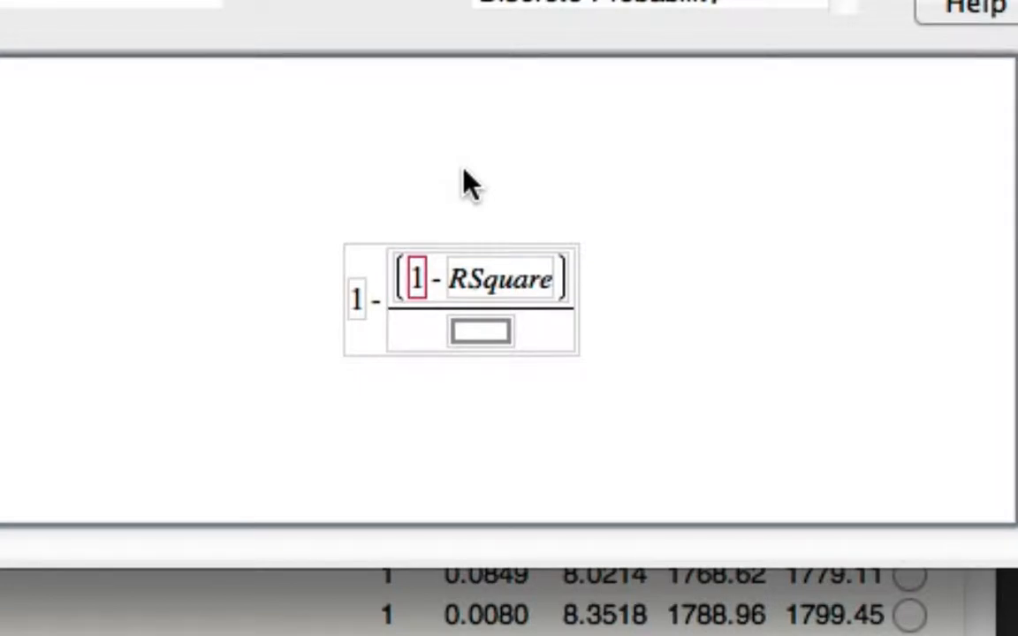
{"action": "key", "text": "Up"}
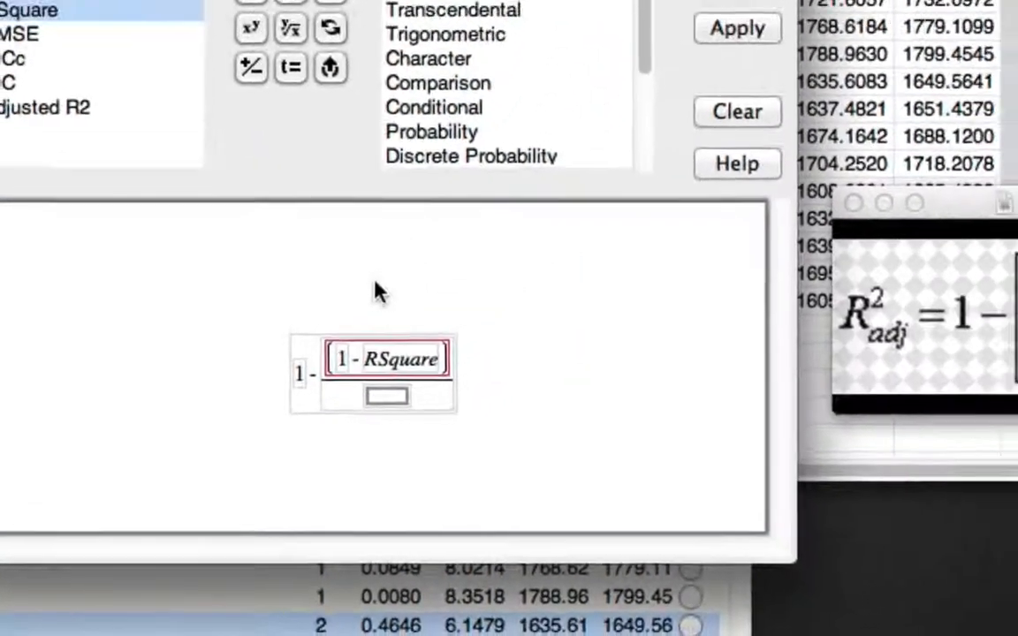
{"action": "left_click", "coordinate": [250, 0]}
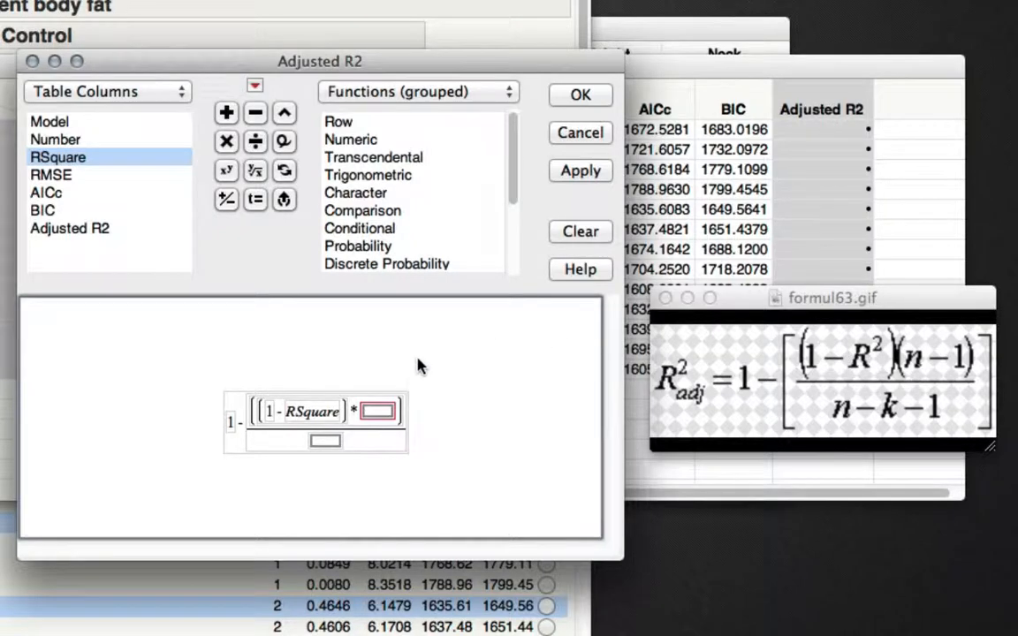
{"action": "type", "text": "252"}
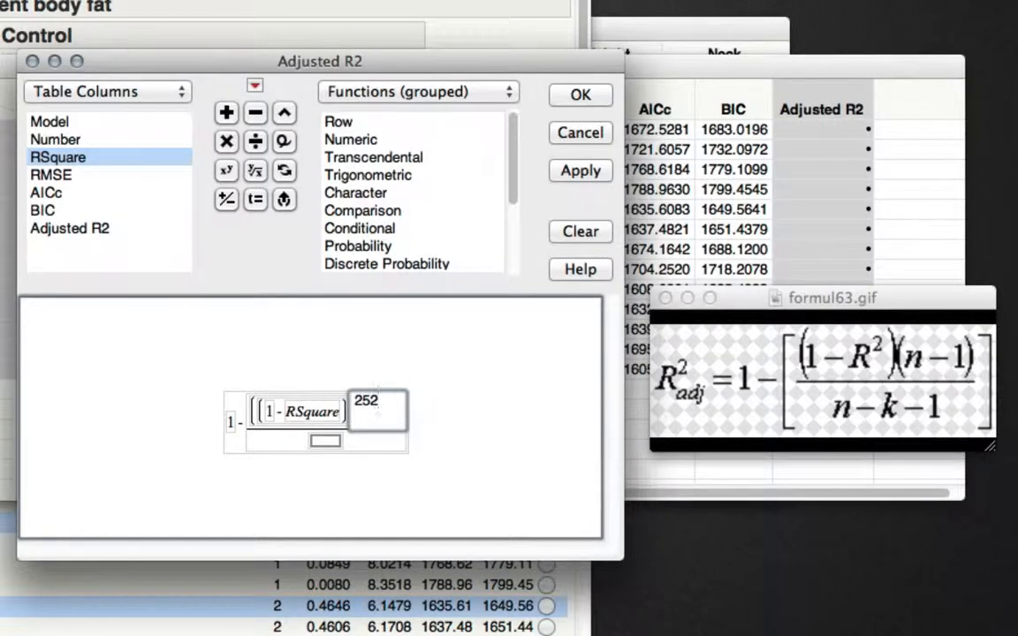
{"action": "type", "text": "1"}
{"action": "key", "text": "Return"}
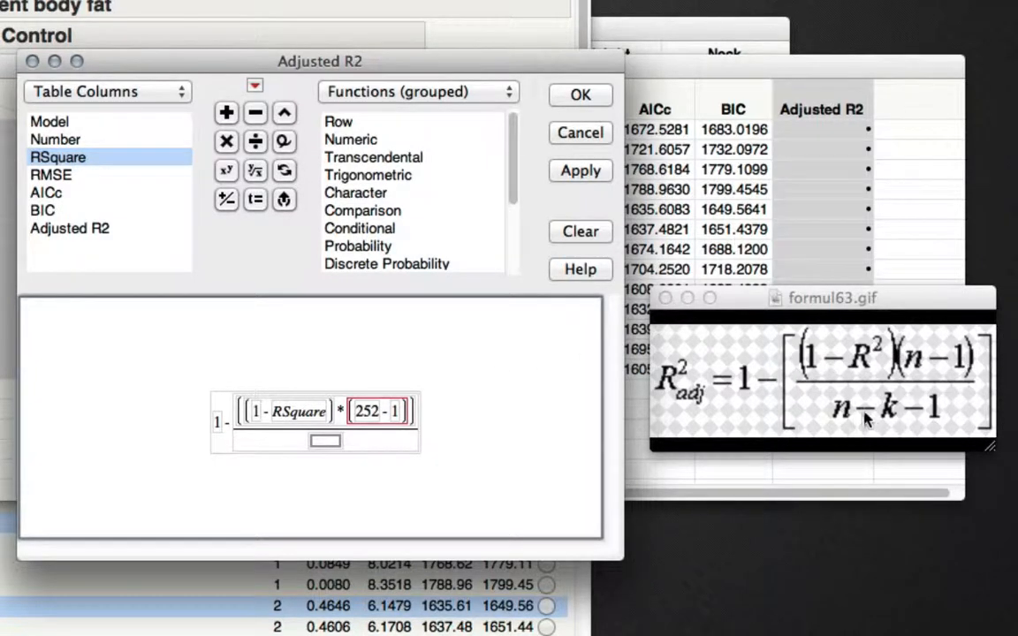
Fill the empty denominator with 252 - Number - 1 and accept the formula for the Adjusted R2 column
{"action": "left_click", "coordinate": [325, 440]}
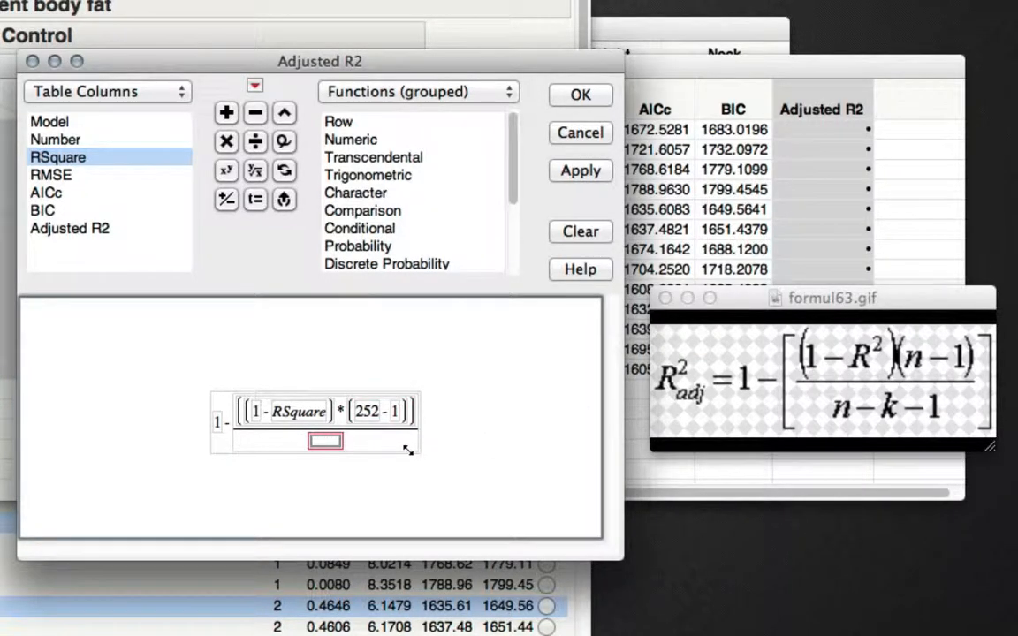
{"action": "type", "text": "252"}
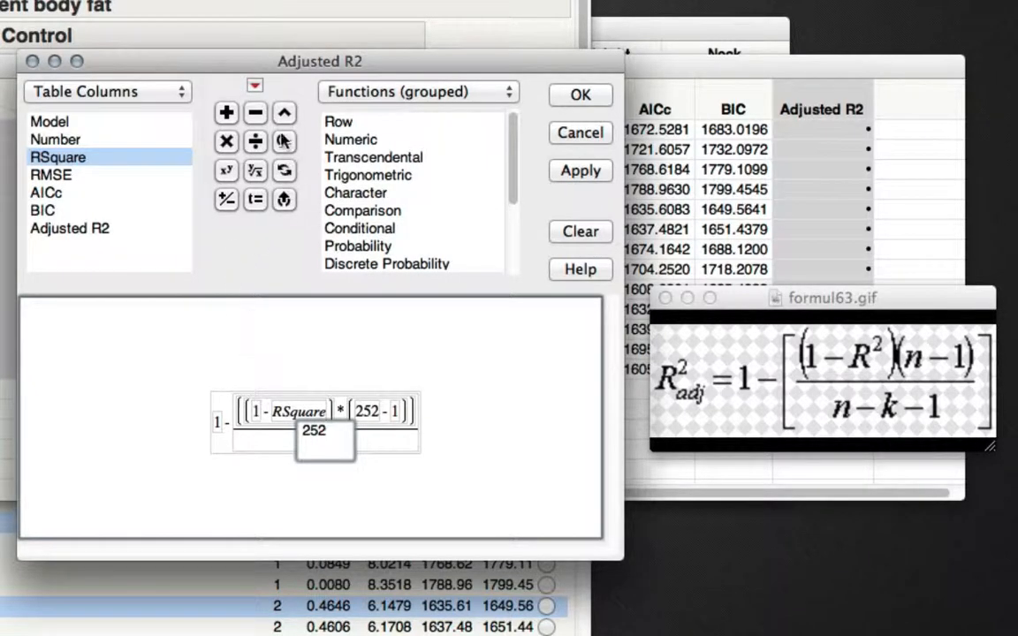
{"action": "left_click", "coordinate": [256, 113]}
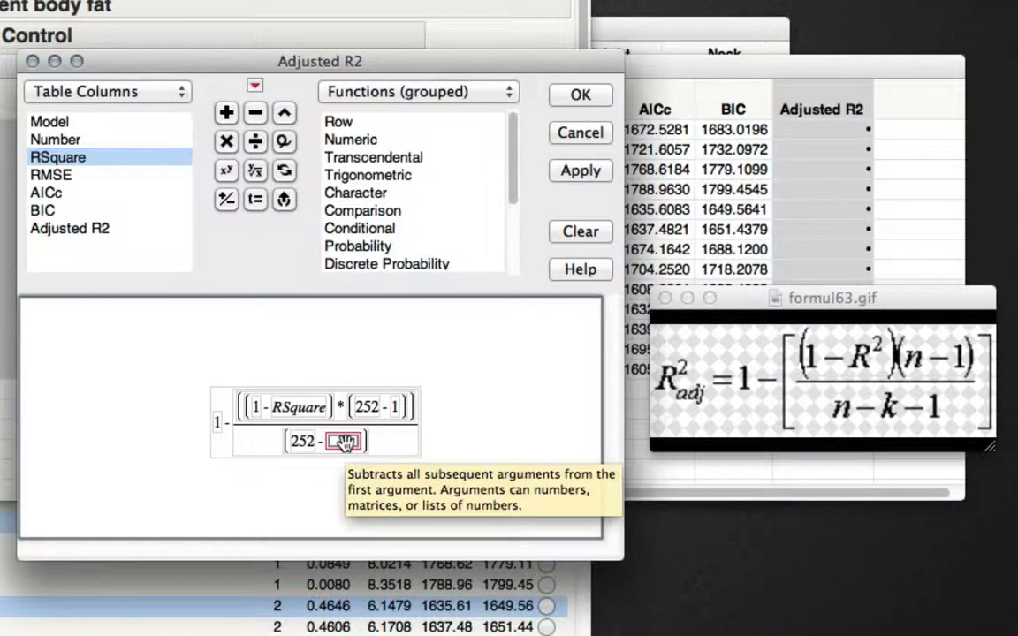
{"action": "left_click", "coordinate": [67, 144]}
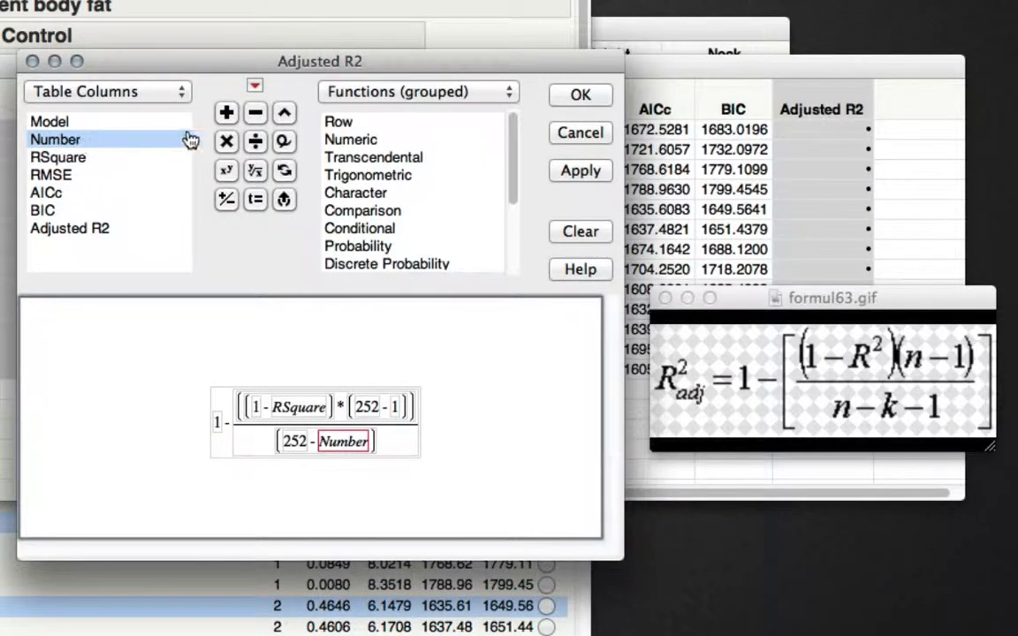
{"action": "left_click", "coordinate": [255, 116]}
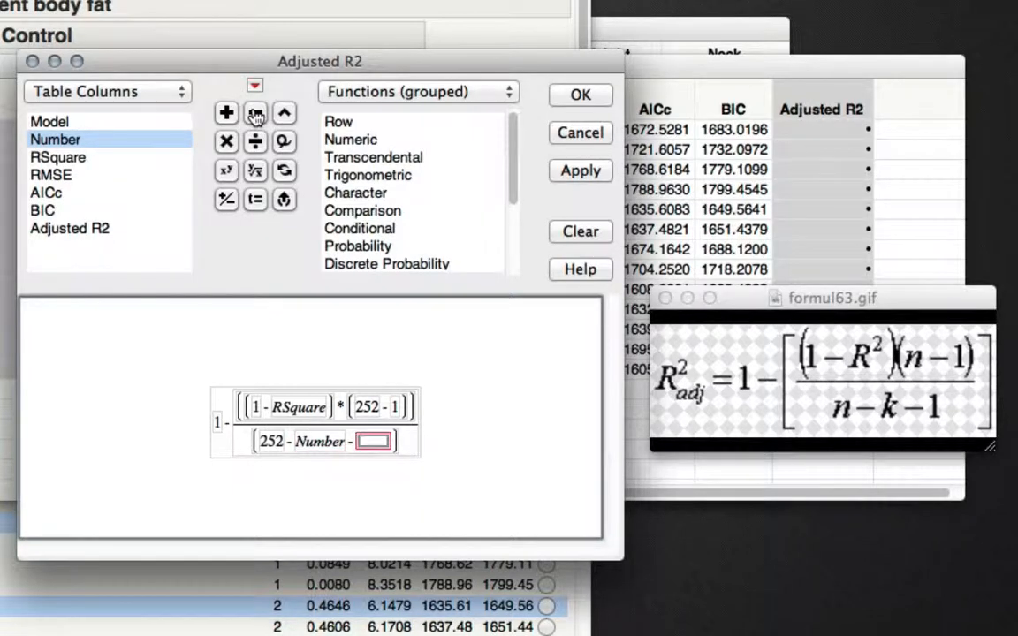
{"action": "type", "text": "1"}
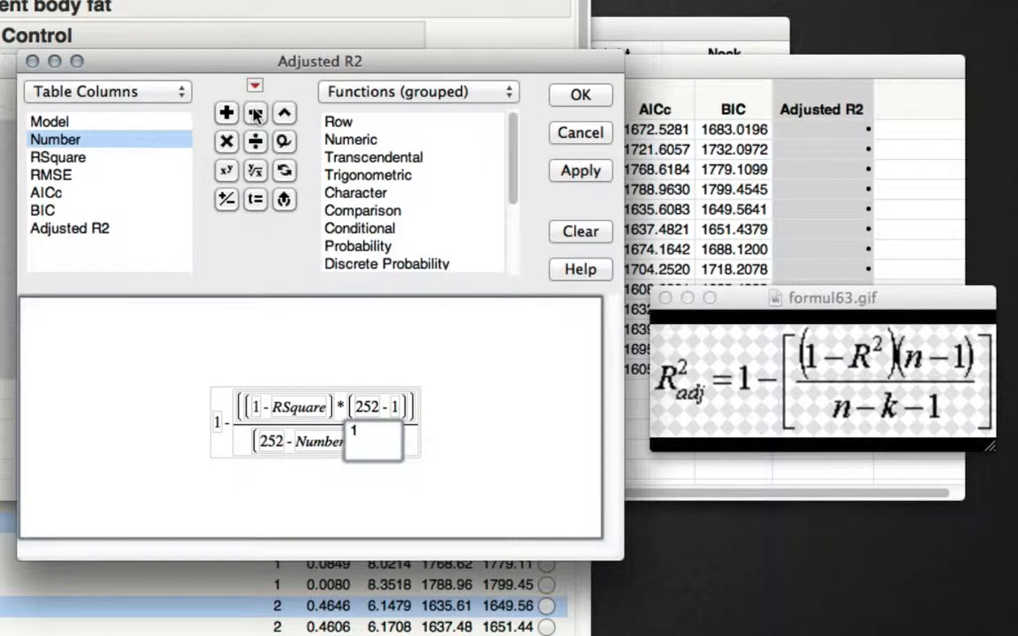
{"action": "left_click", "coordinate": [484, 390]}
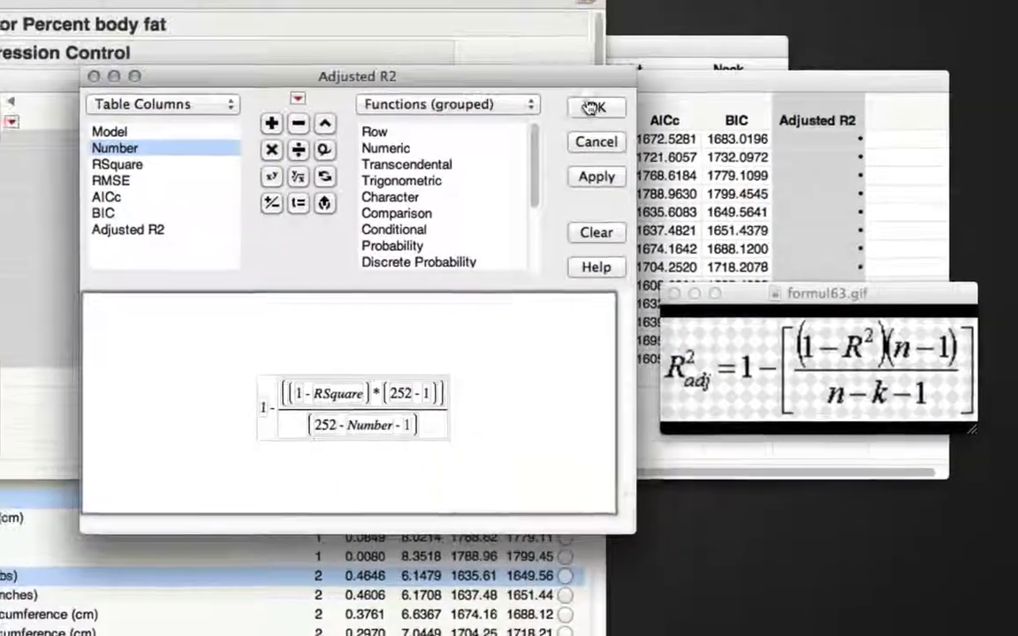
{"action": "left_click", "coordinate": [580, 95]}
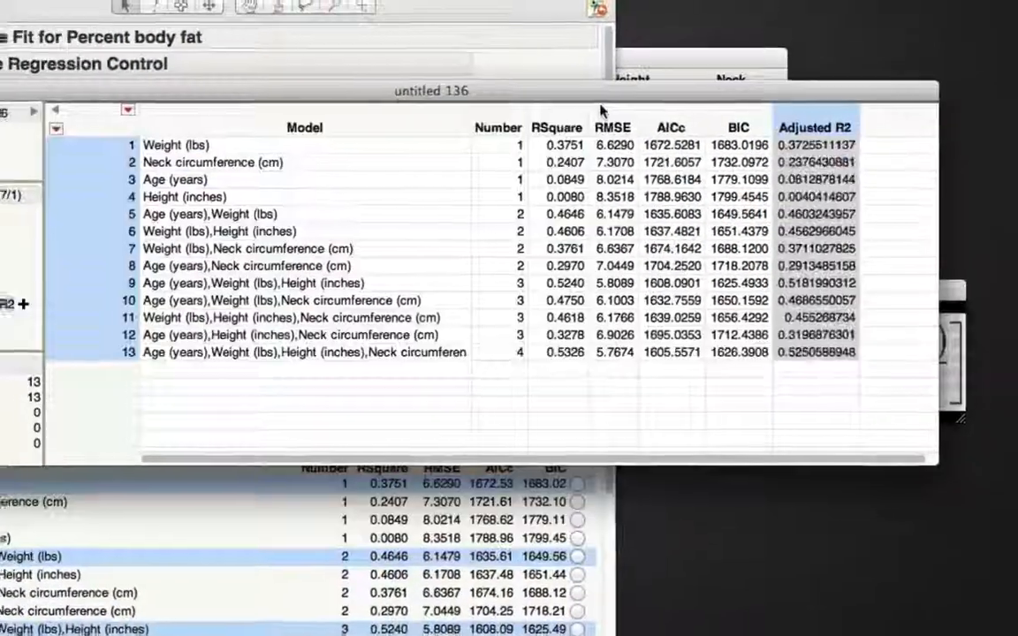